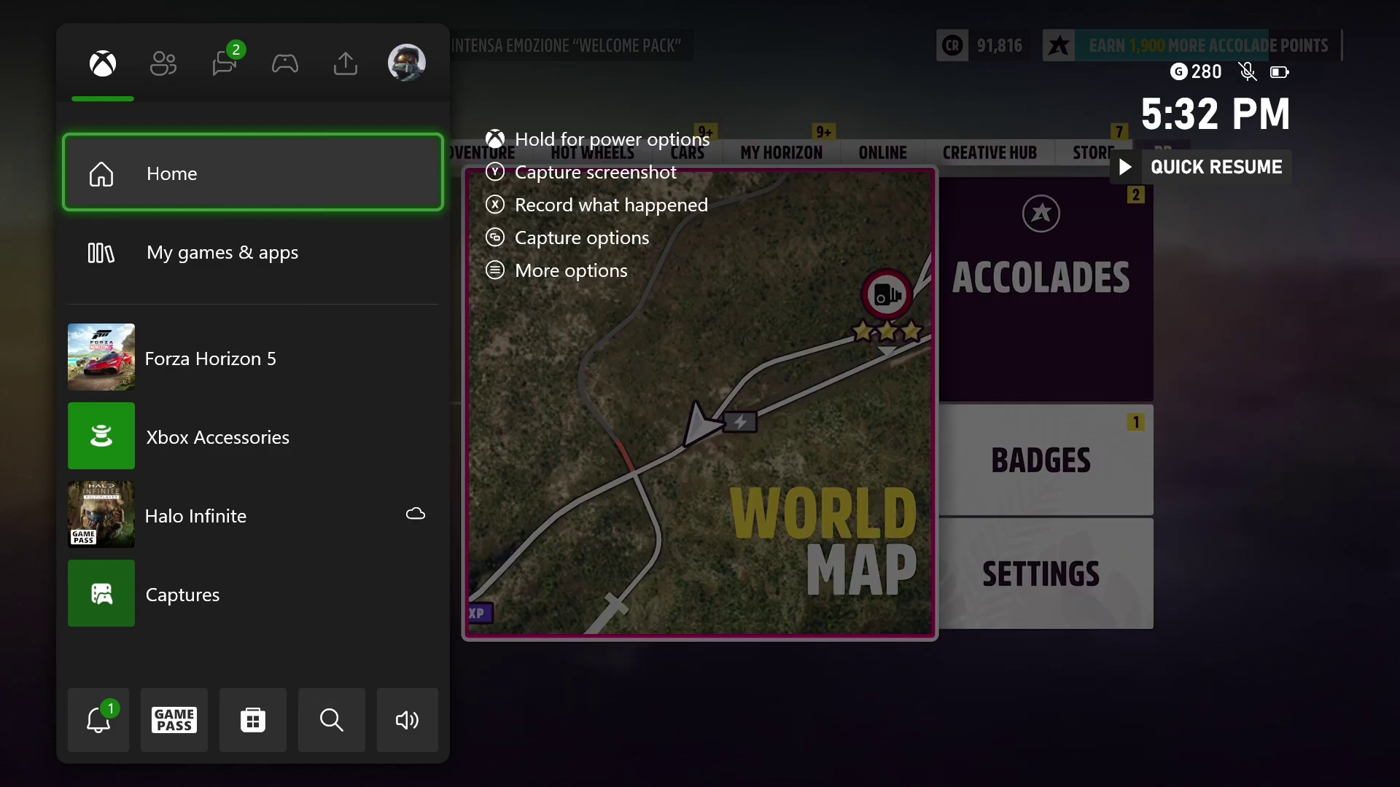
Leave the game for Home and reach Power under the guide's Profile & system tab.
key("Return")
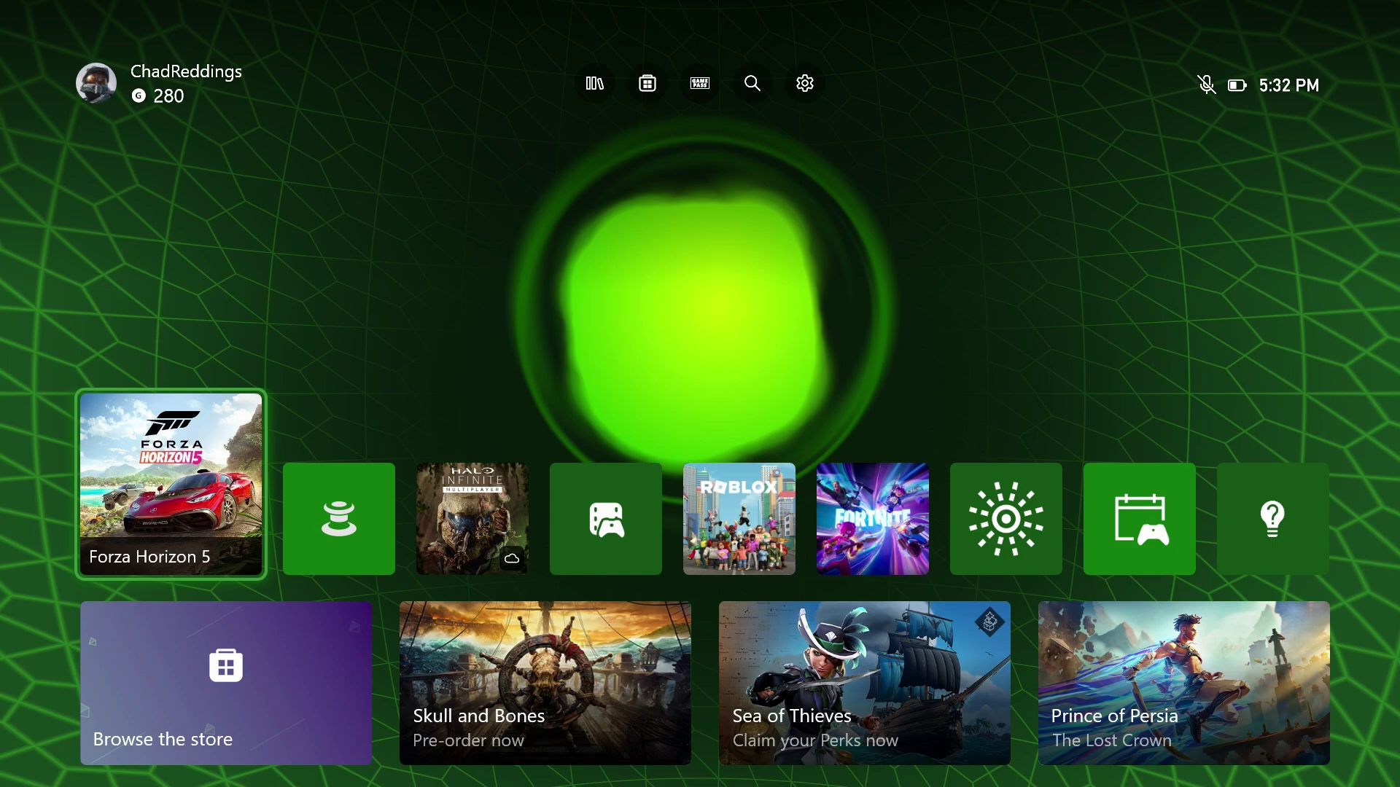
key("super")
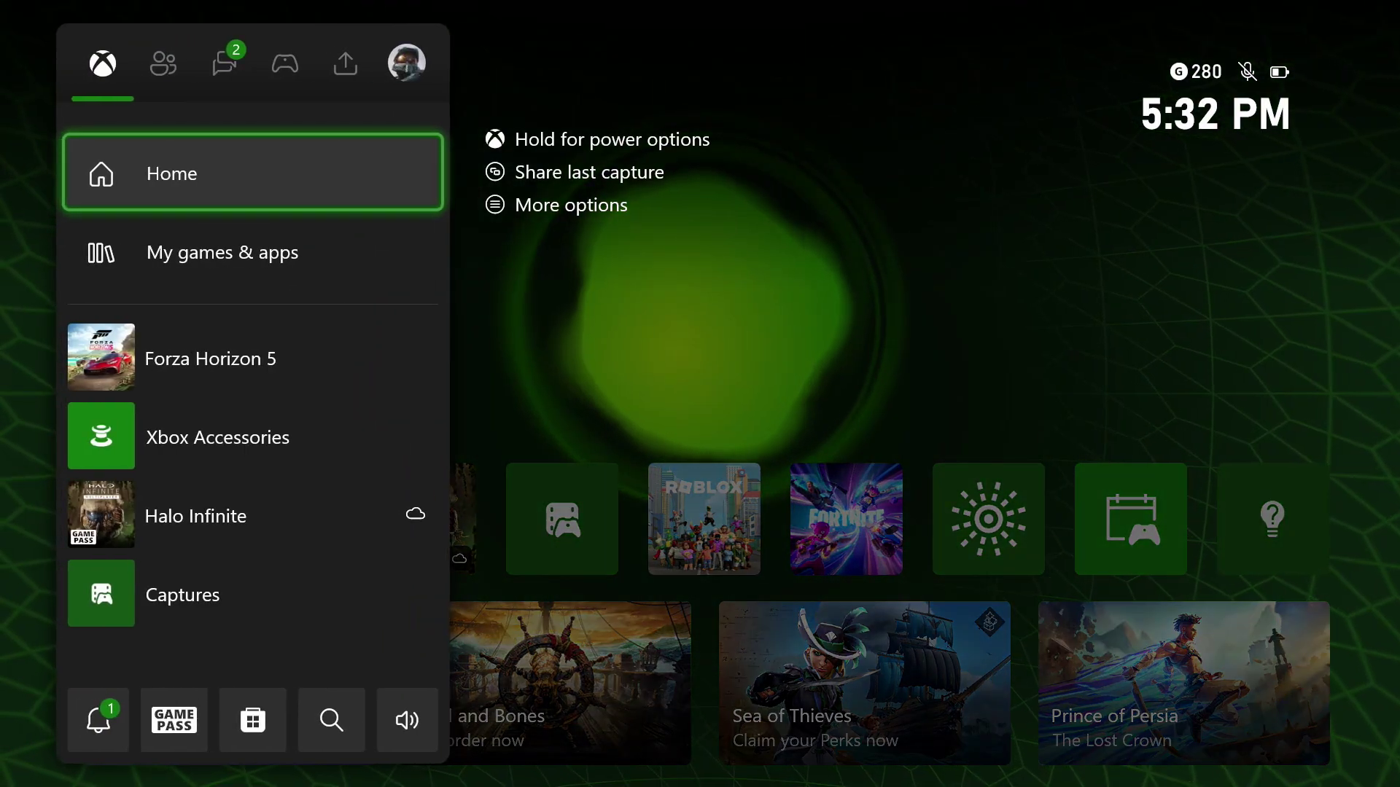
key("Right")
key("Right")
key("Right")
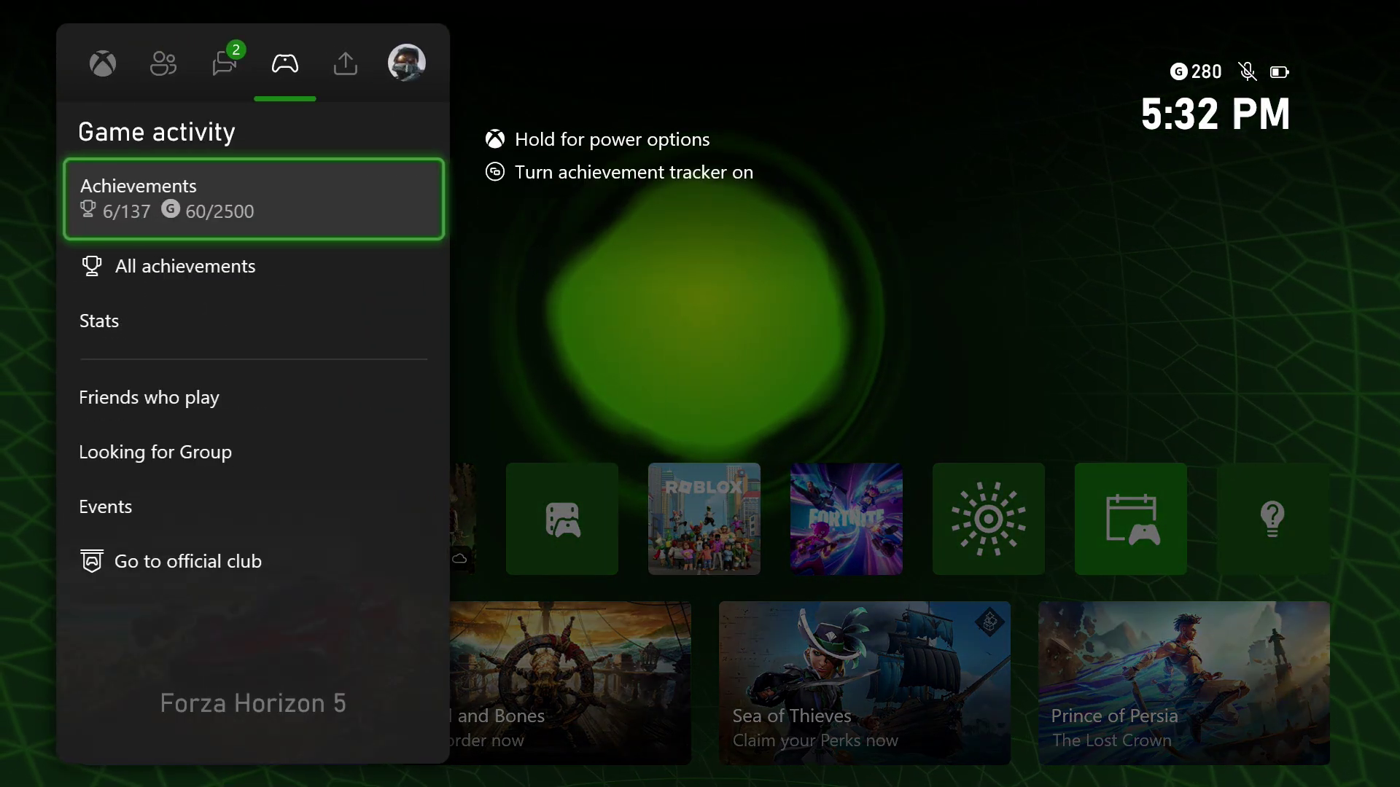
key("Right")
key("Right")
key("Down")
key("Down")
key("Down")
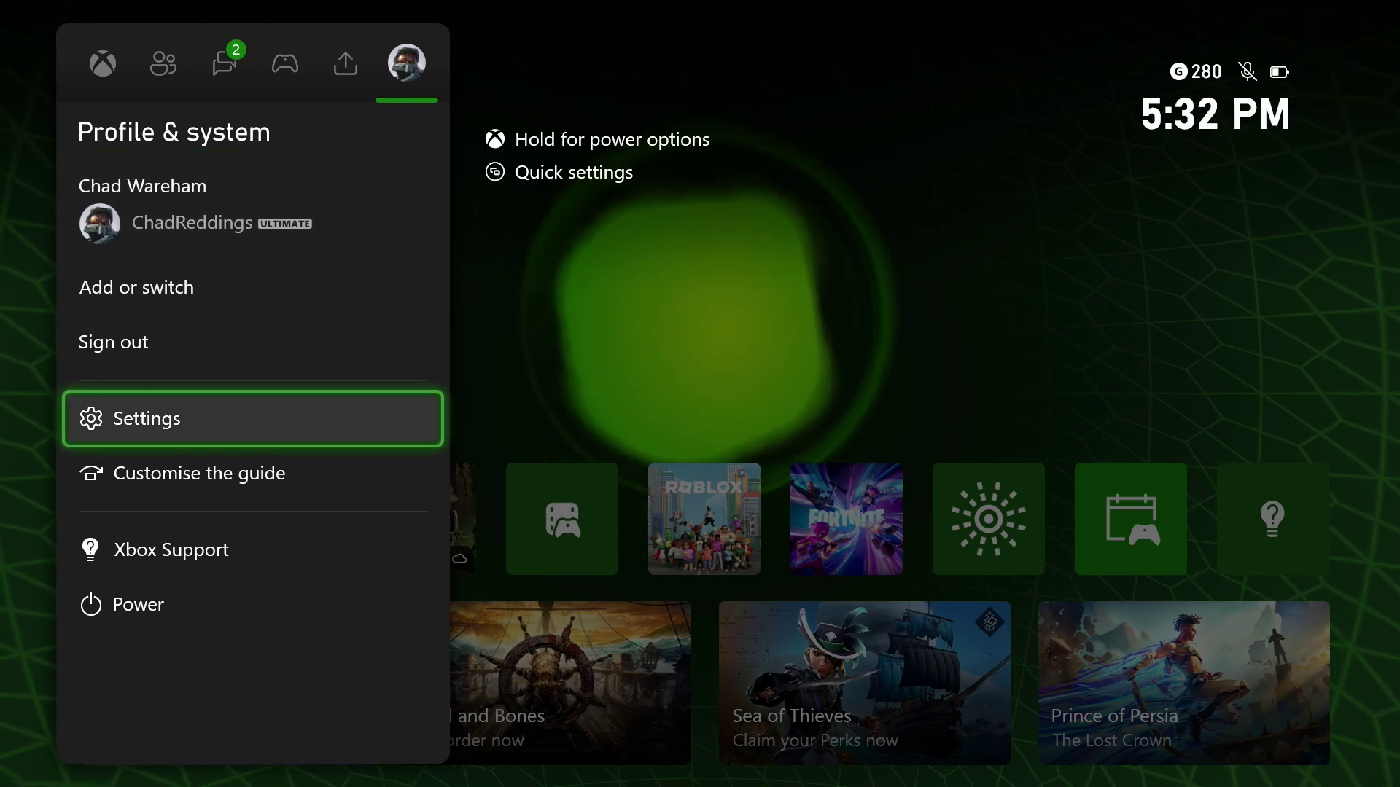
key("Down")
key("Down")
key("Down")
Open the power choices and highlight Turn off console.
key("Return")
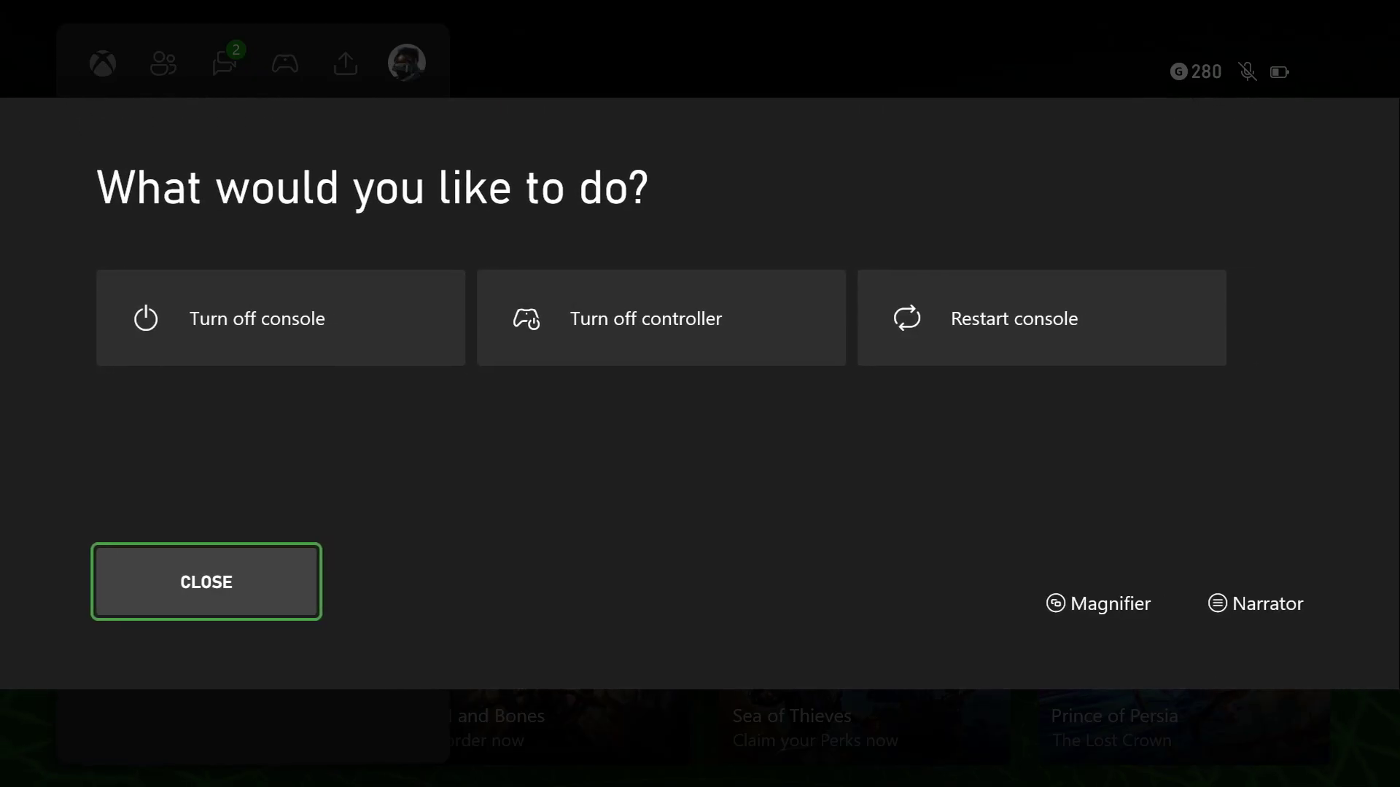
key("Up")
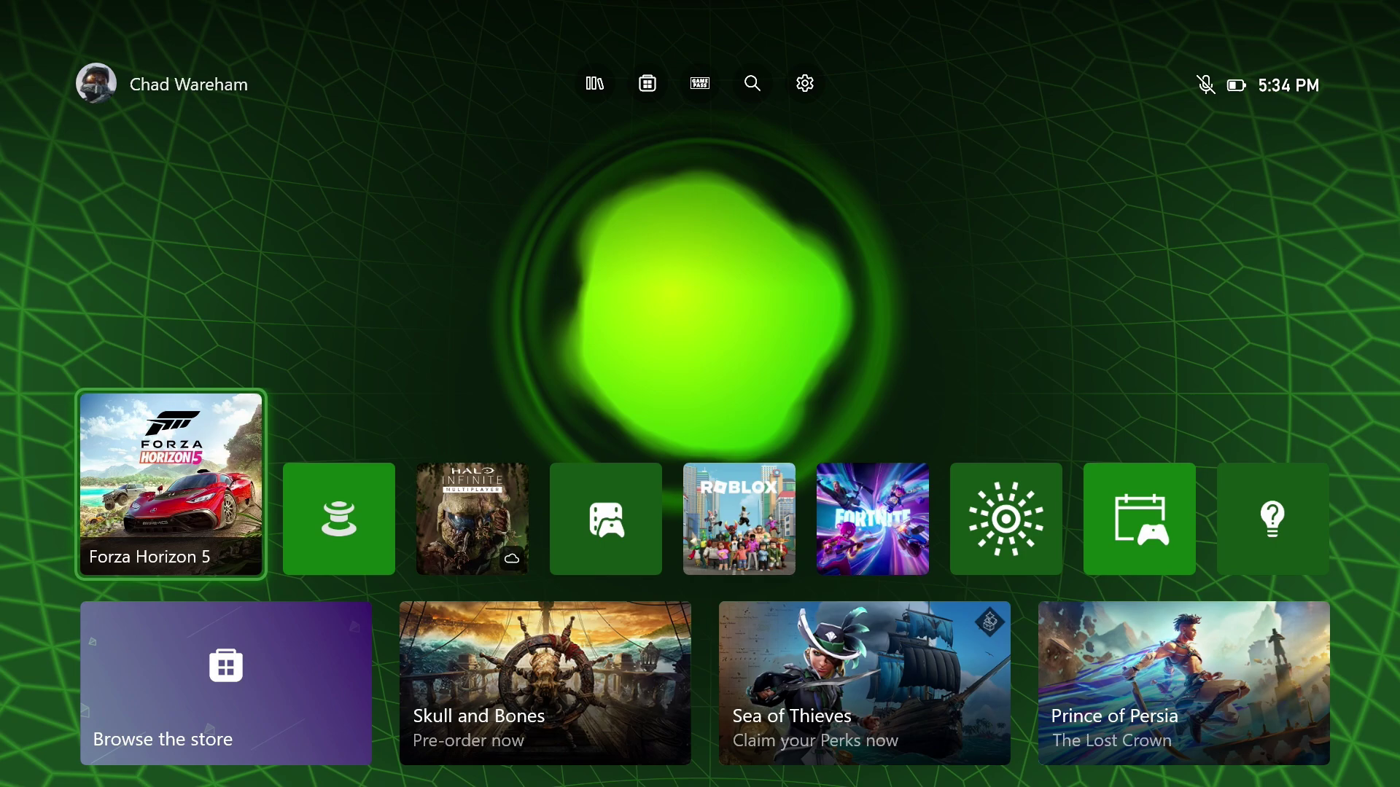
Move from the Home games to the Settings gear in the top bar and open it.
key("Right")
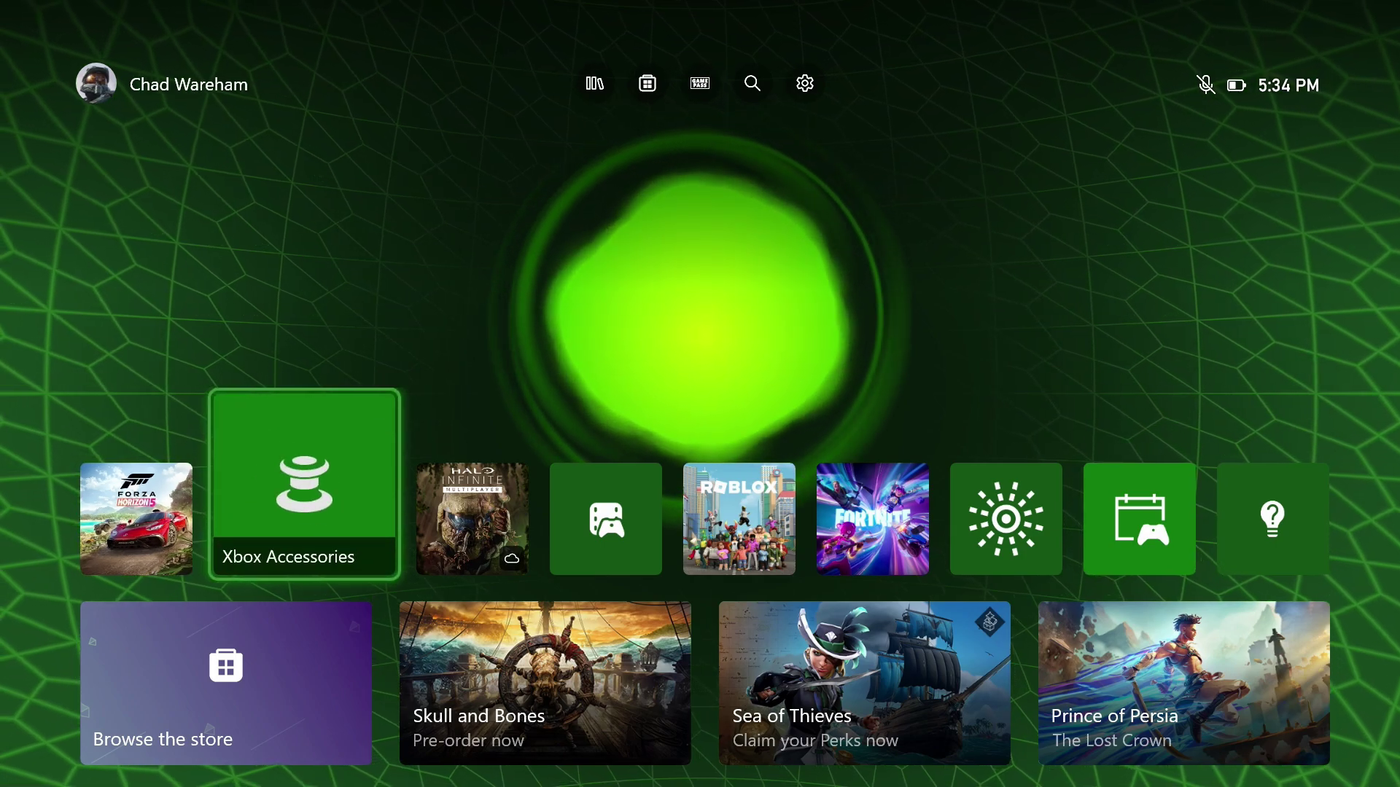
key("Right")
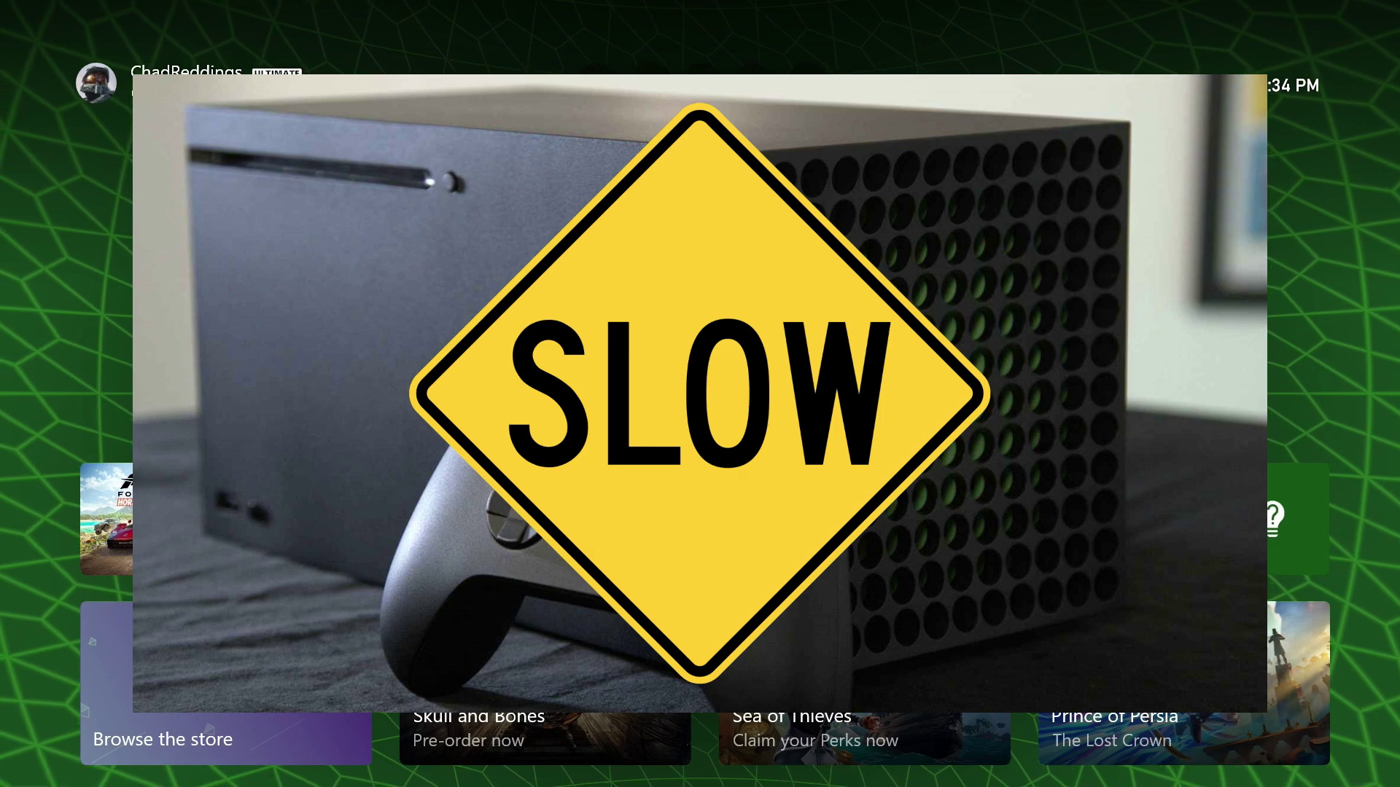
key("Up")
key("Right")
key("Right")
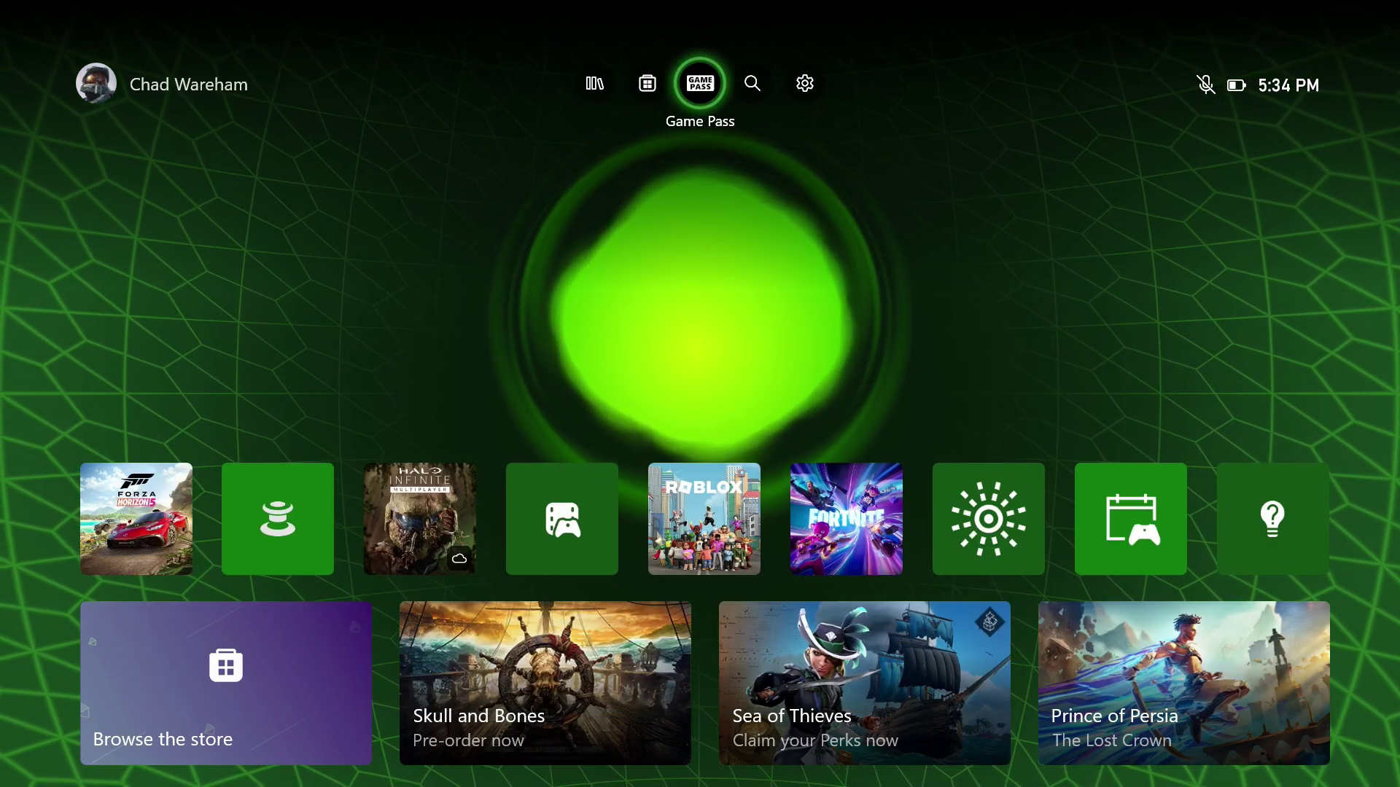
key("Right")
key("Right")
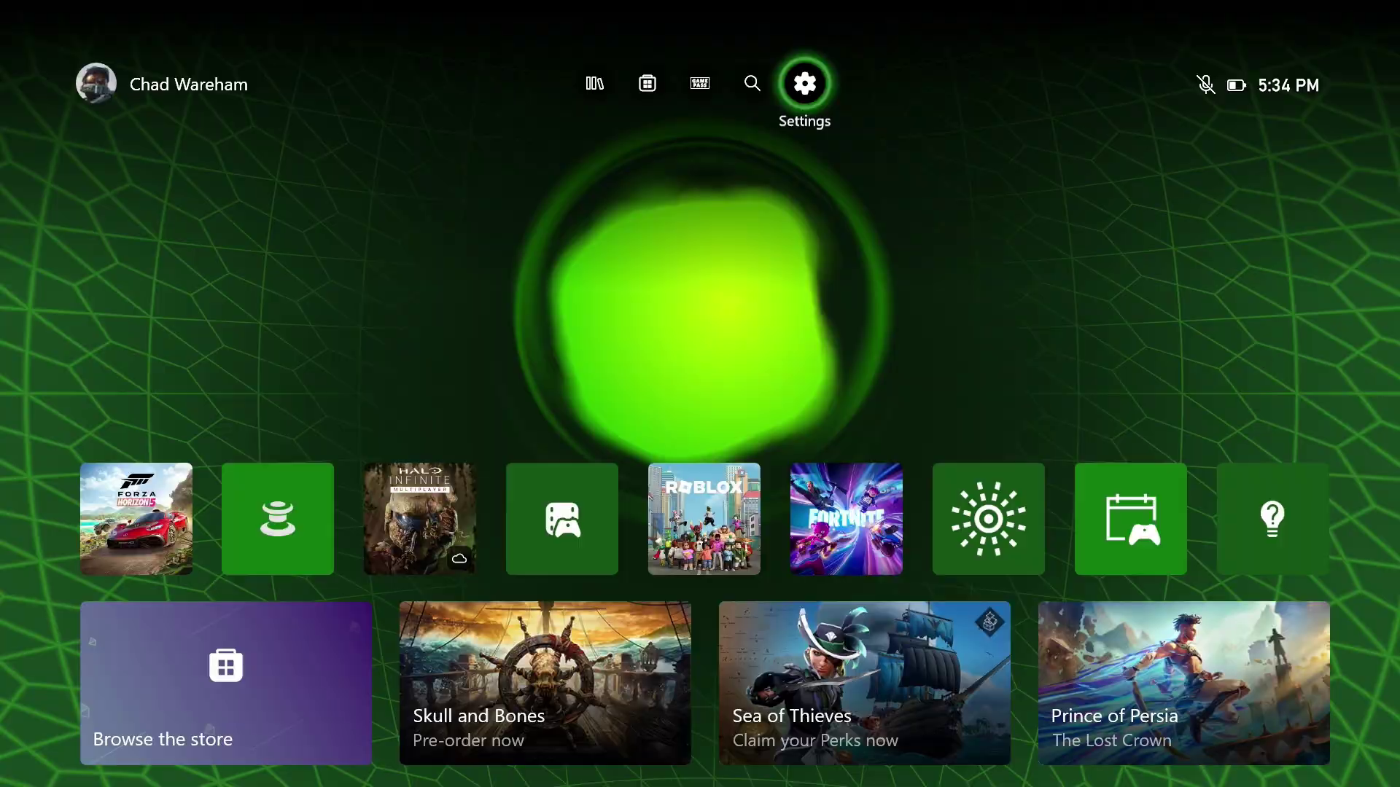
key("Return")
Open Console info under the System settings category.
key("Down")
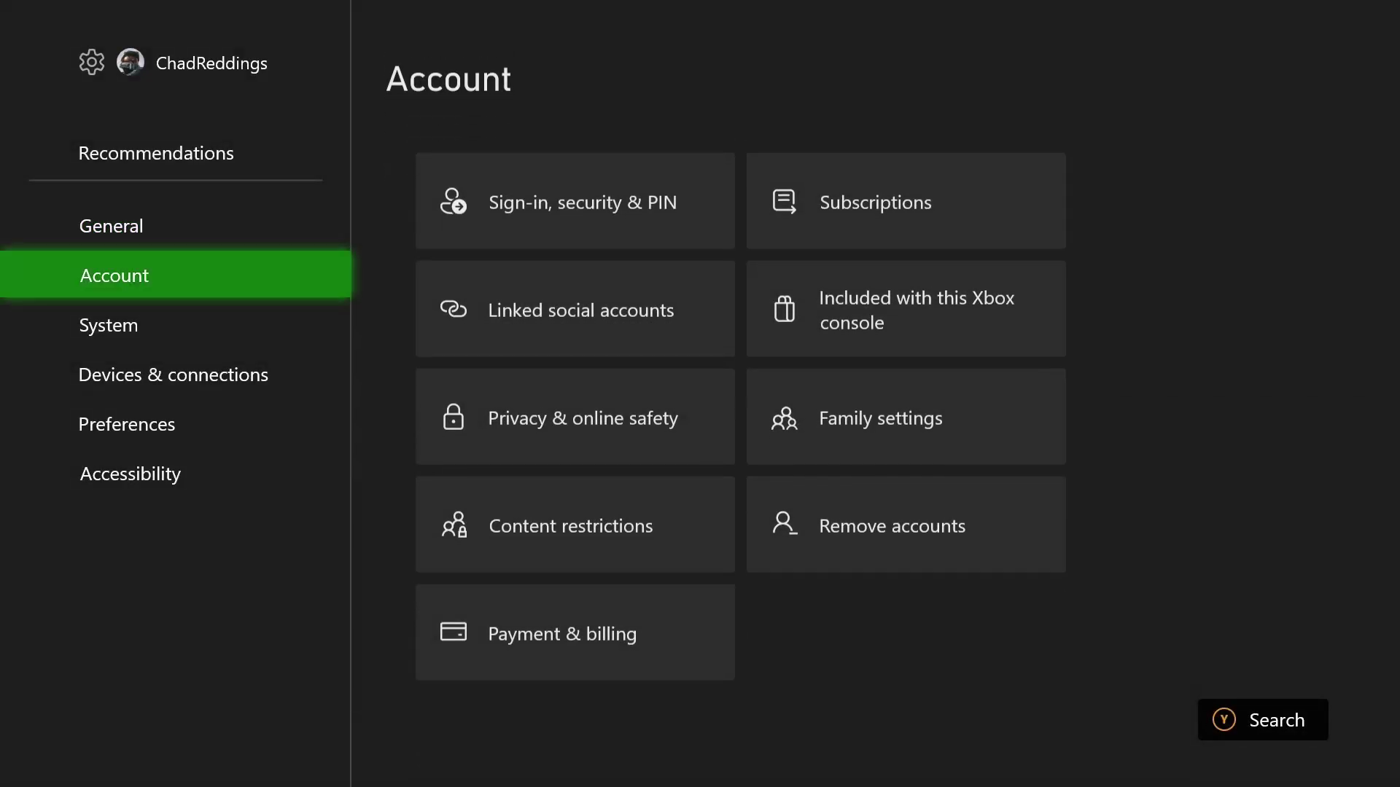
key("Down")
key("Right")
key("Return")
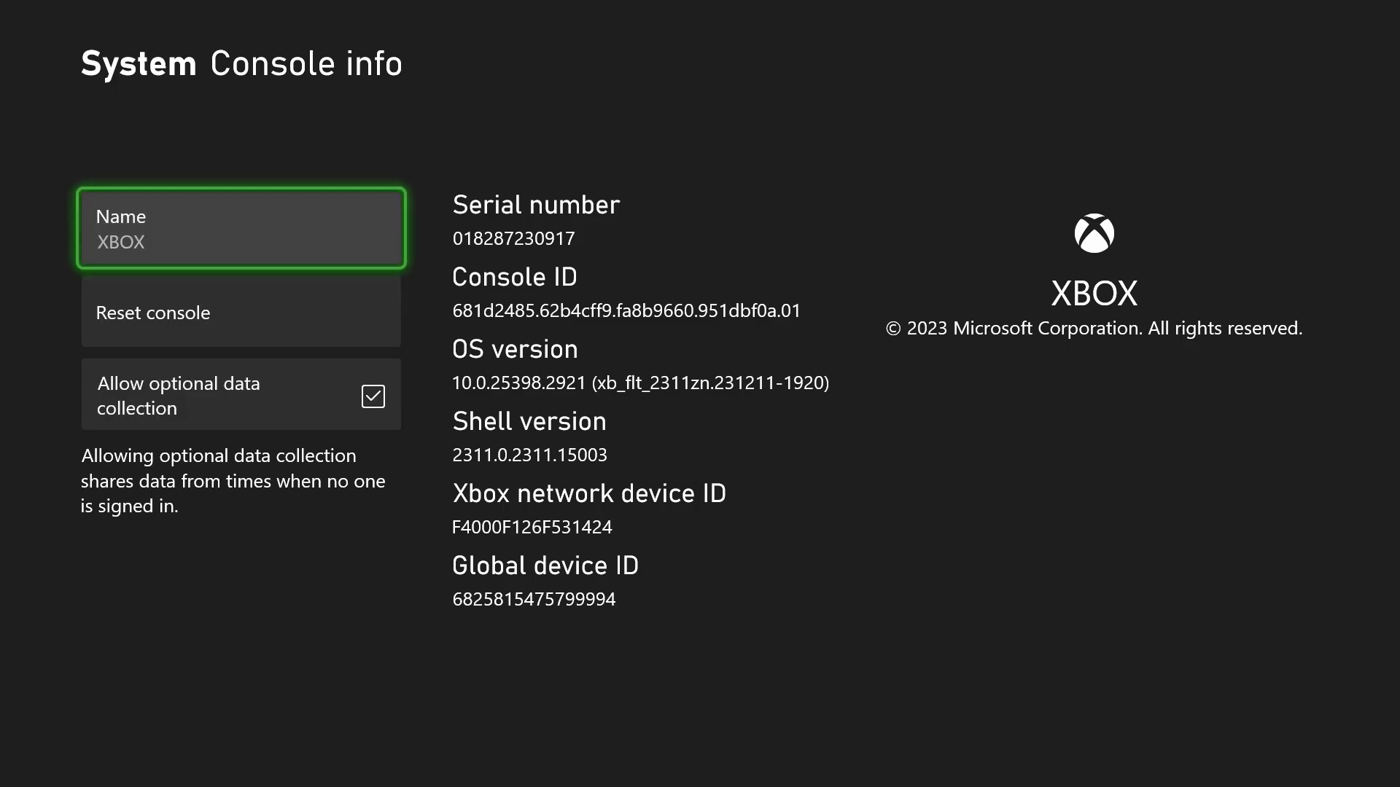
Open Reset console and highlight 'Reset and keep my games & apps'.
key("Down")
key("Return")
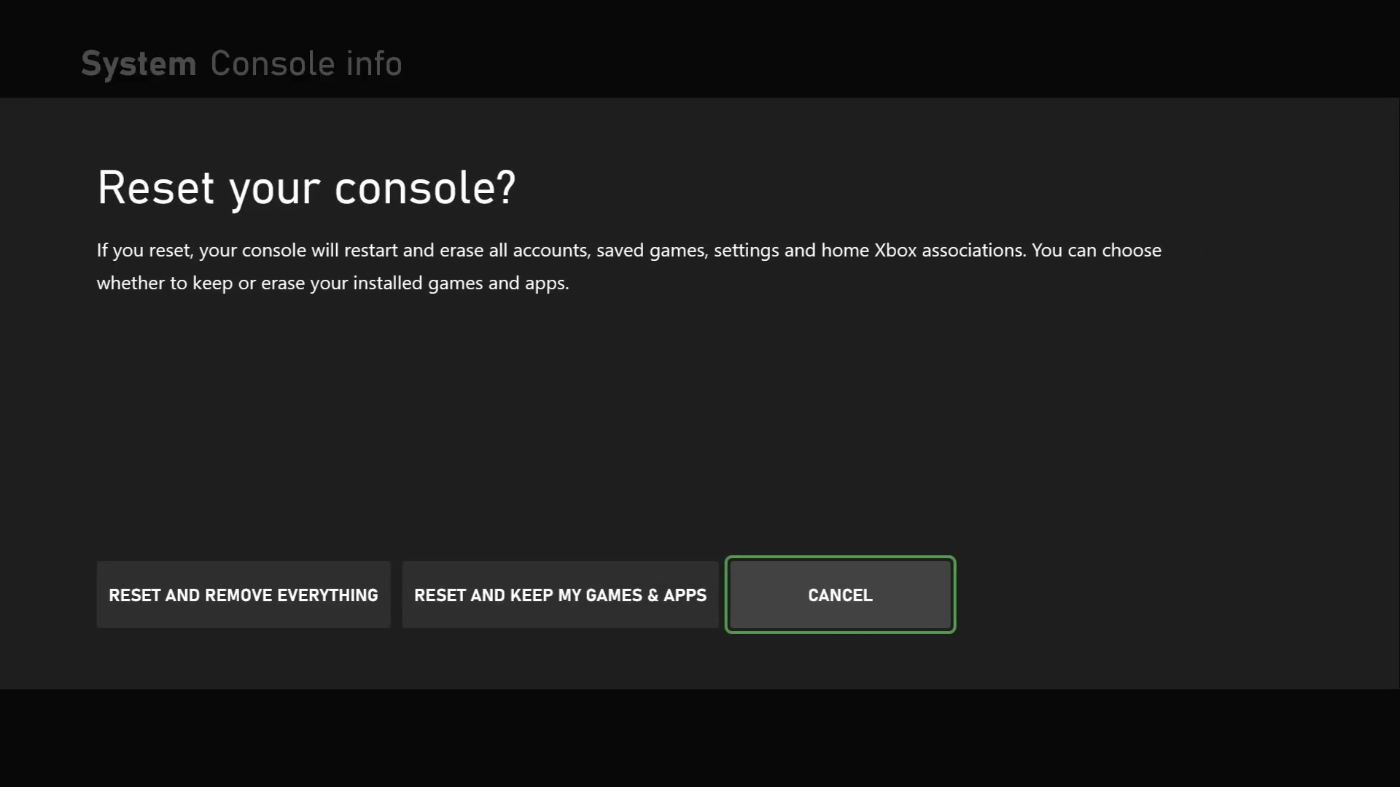
key("Left")
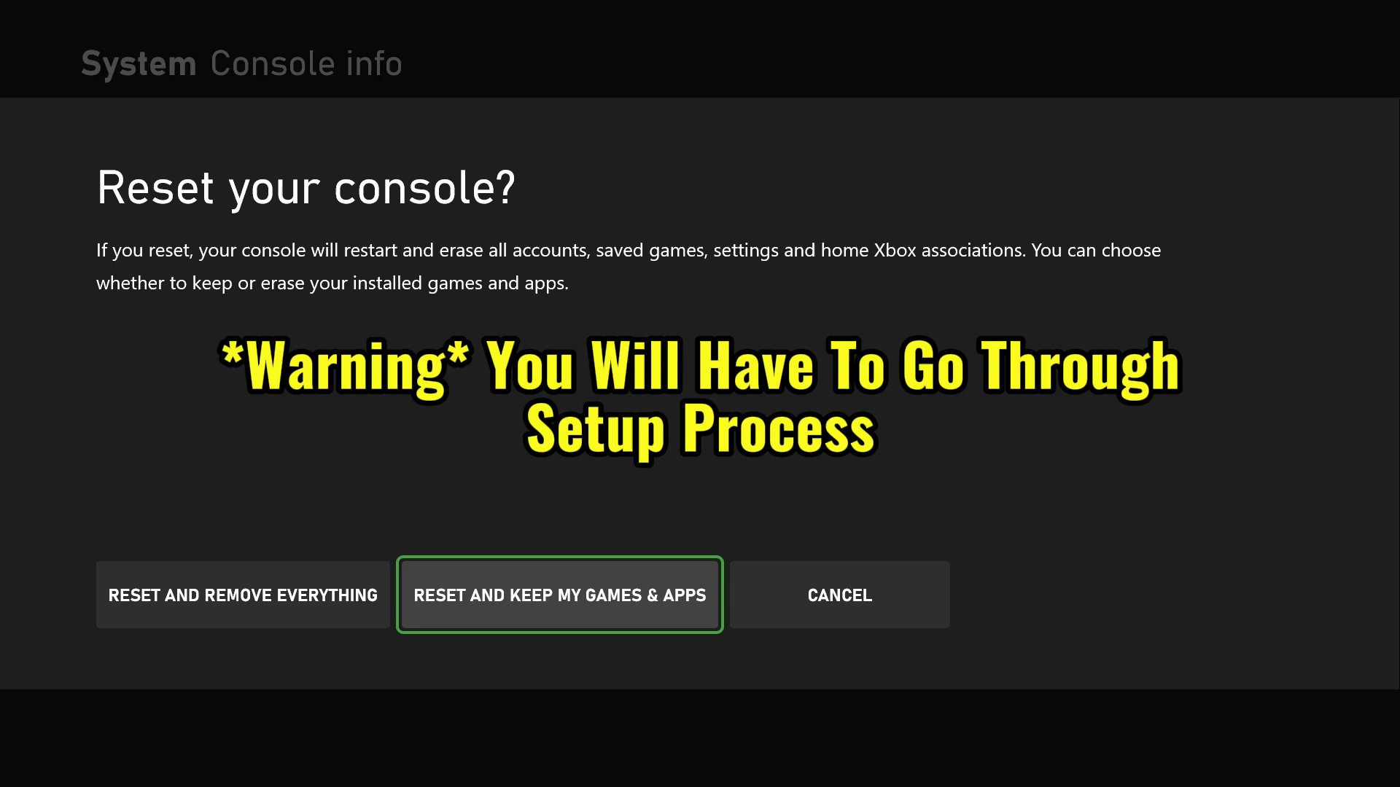